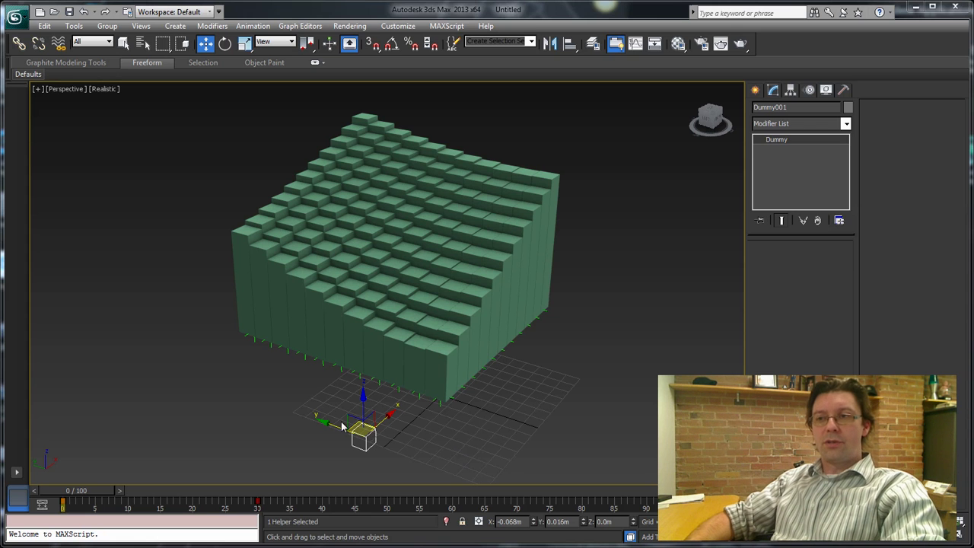
Step: Drag Dummy001 into and around the box grid so the column heights reshape around it
left_click_drag(354, 430, 401, 442)
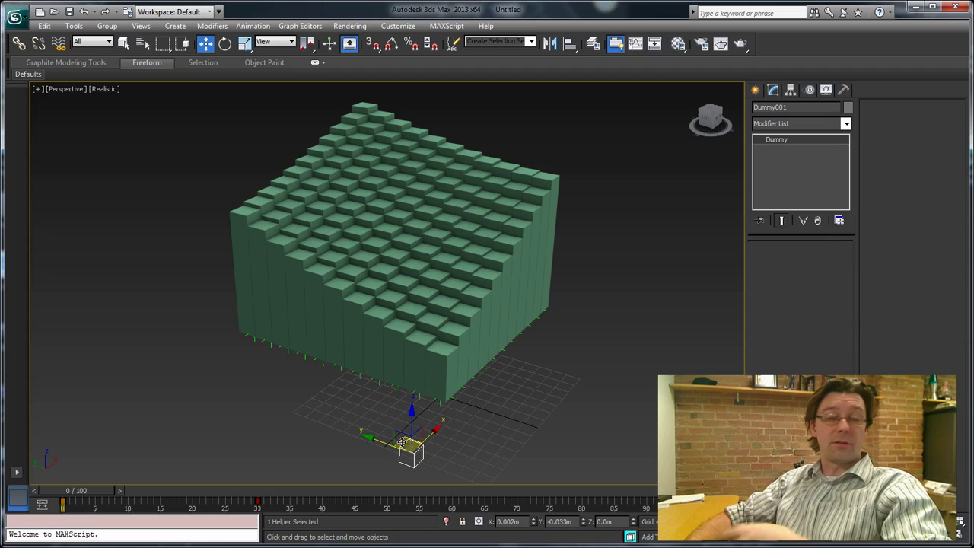
left_click_drag(401, 442, 367, 239)
left_click_drag(326, 350, 243, 446)
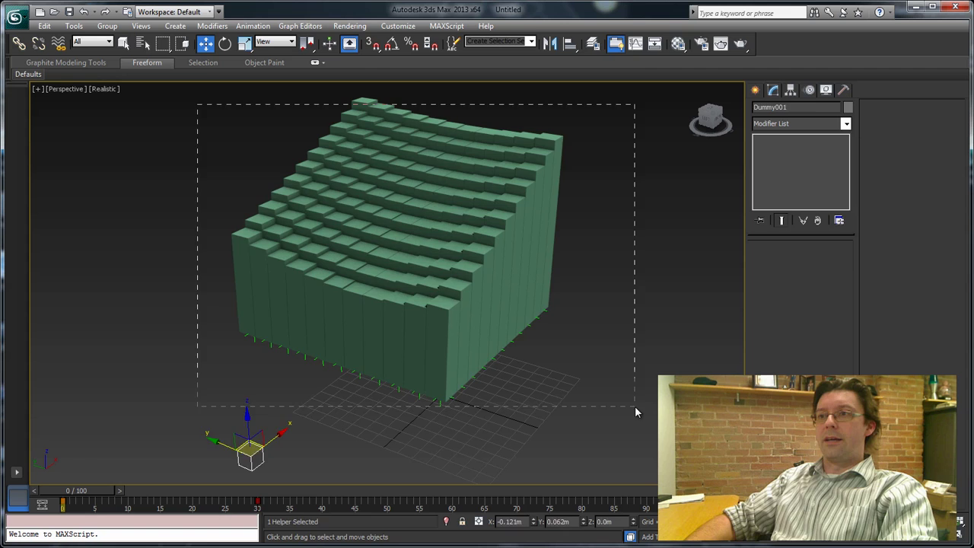
Step: Delete the box grid, keeping Dummy001, and draw one small box, Box001, at the grid centre
left_click_drag(635, 405, 504, 403)
key("Delete")
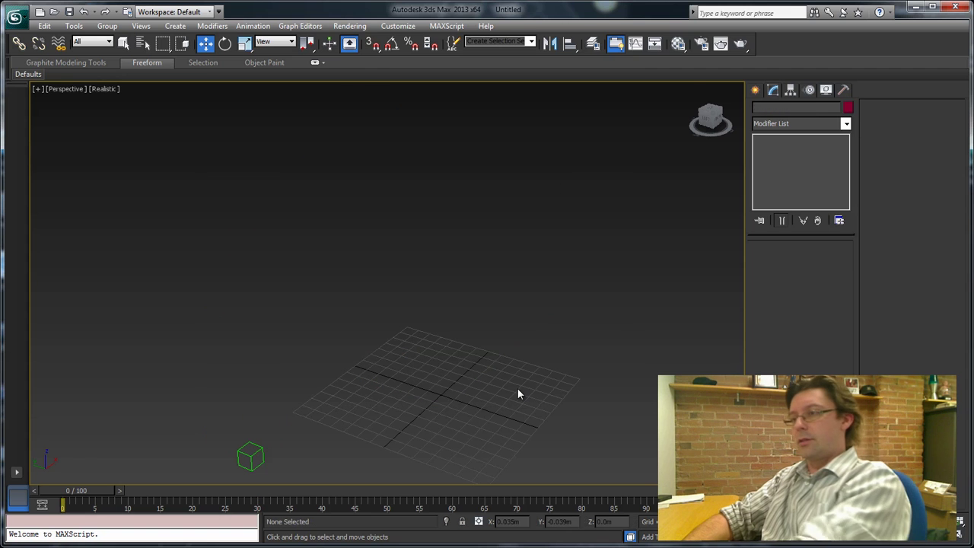
left_click(755, 90)
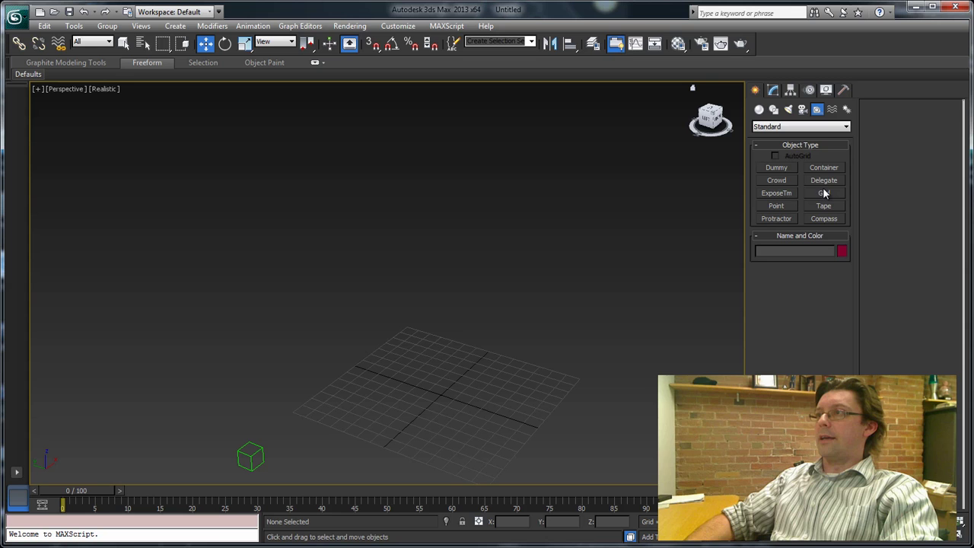
left_click(759, 109)
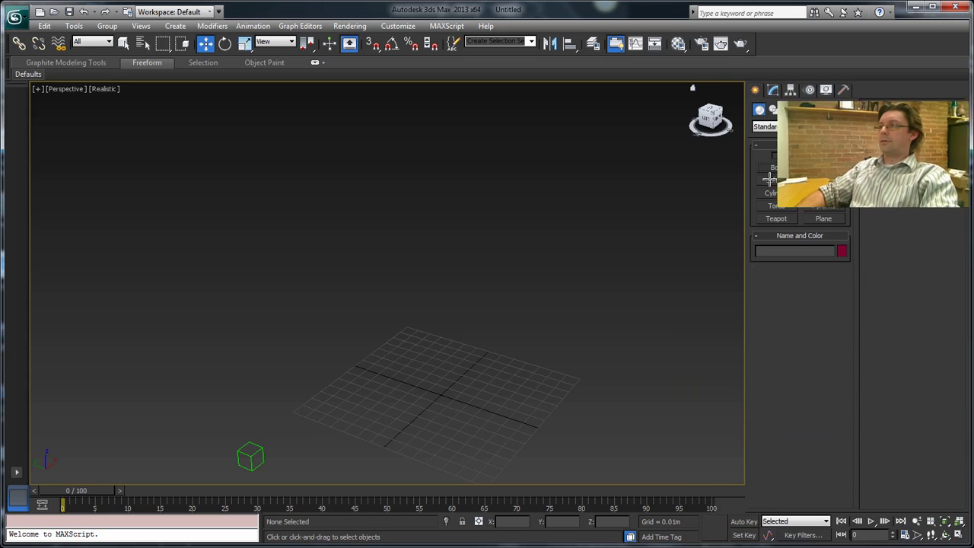
left_click(776, 167)
left_click_drag(424, 393, 461, 390)
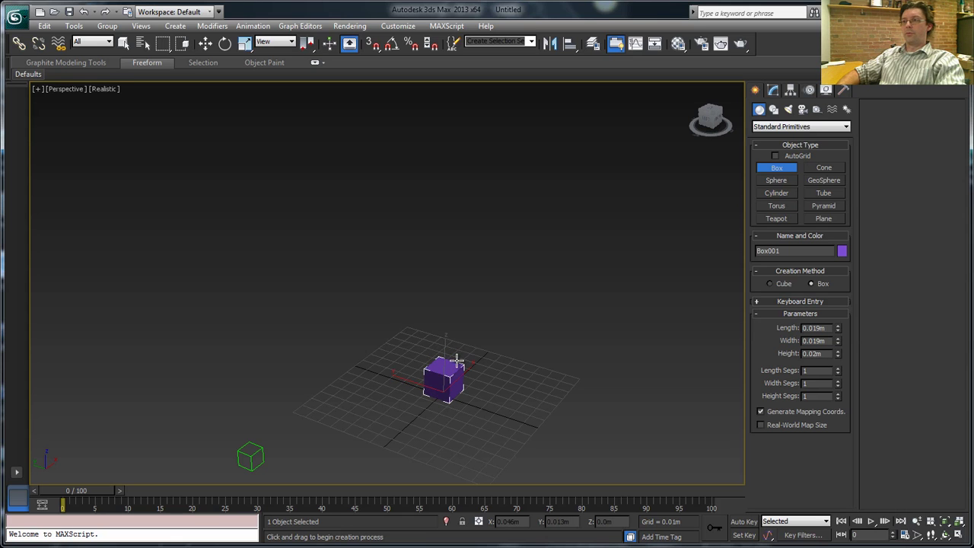
left_click(457, 359)
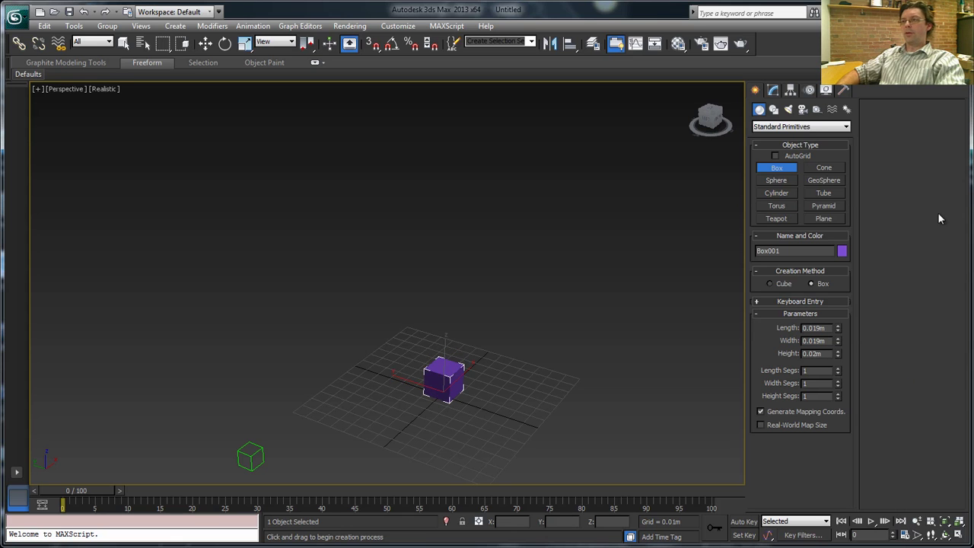
left_click(816, 109)
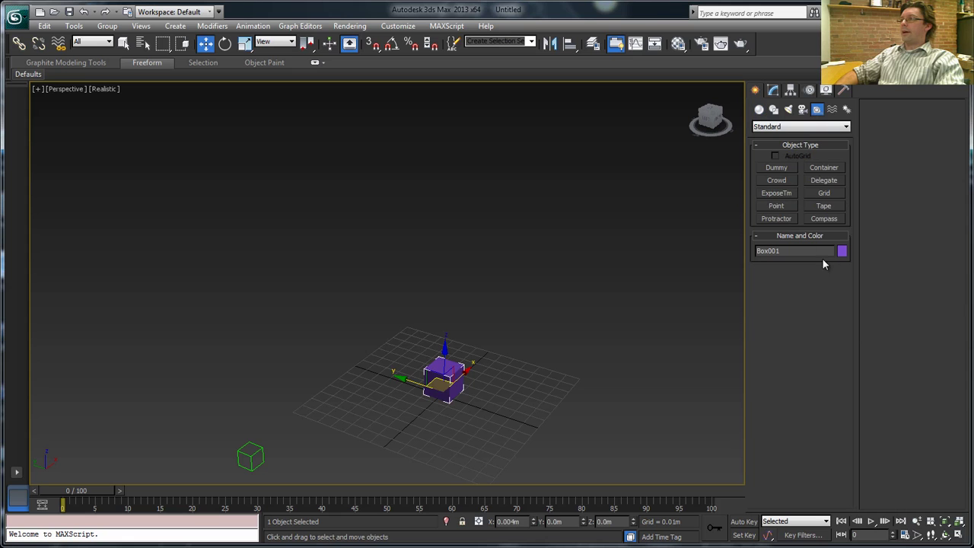
Step: Create an ExposeTransform helper aligned to Box001's X, Y and Z position, then select Box001 with Select and Link
left_click(785, 193)
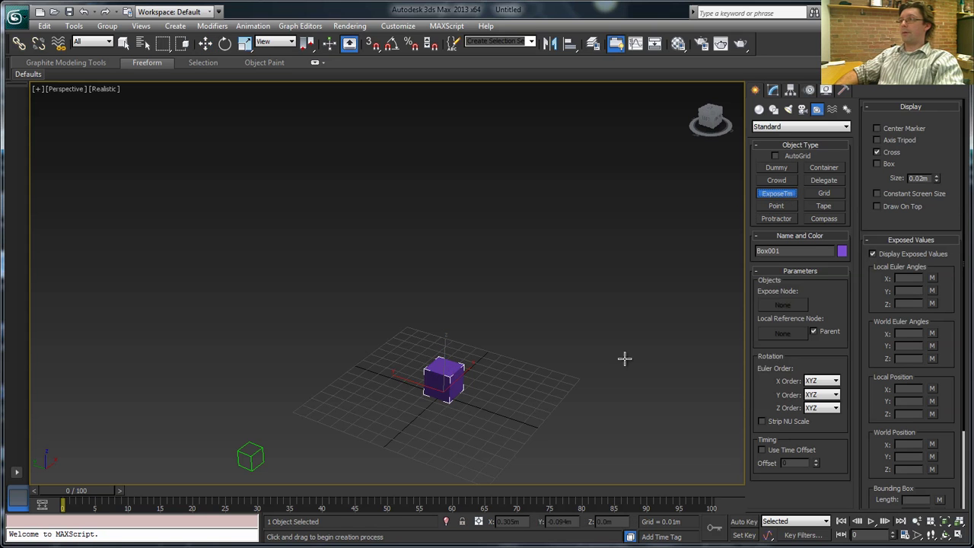
left_click(468, 424)
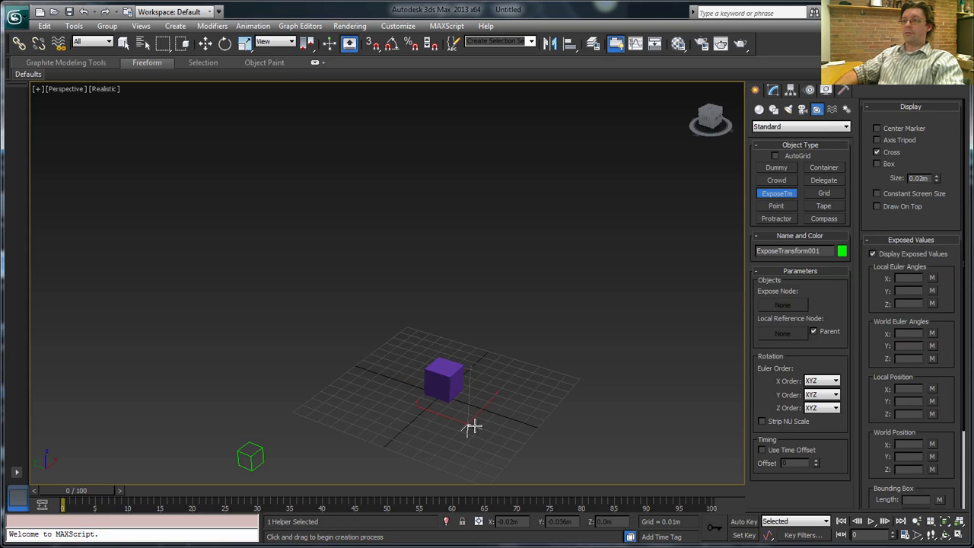
left_click(569, 43)
left_click(445, 382)
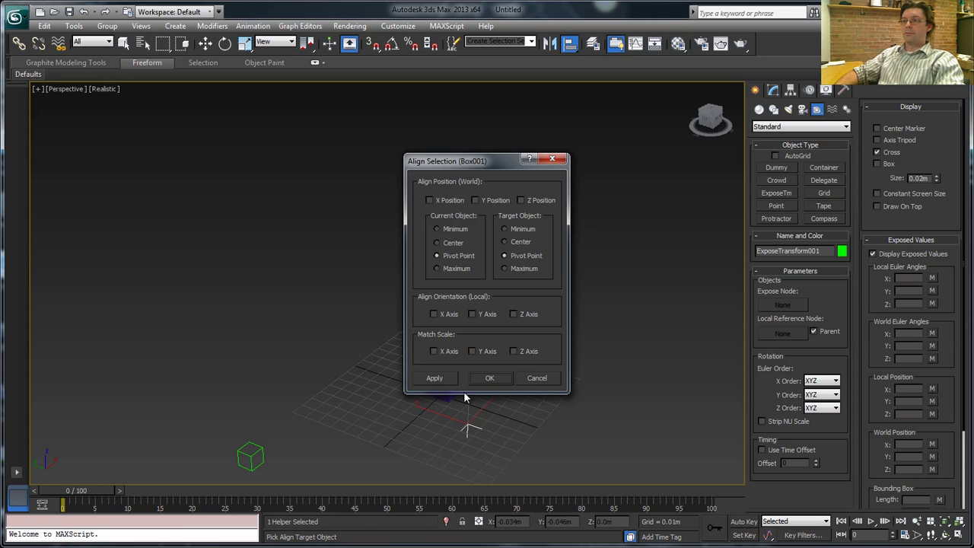
left_click(436, 199)
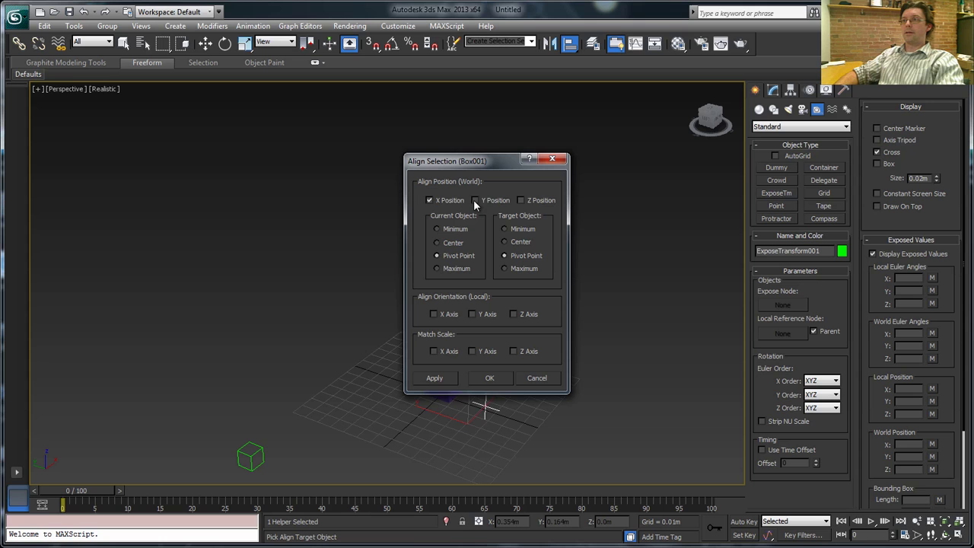
left_click(473, 200)
left_click(521, 200)
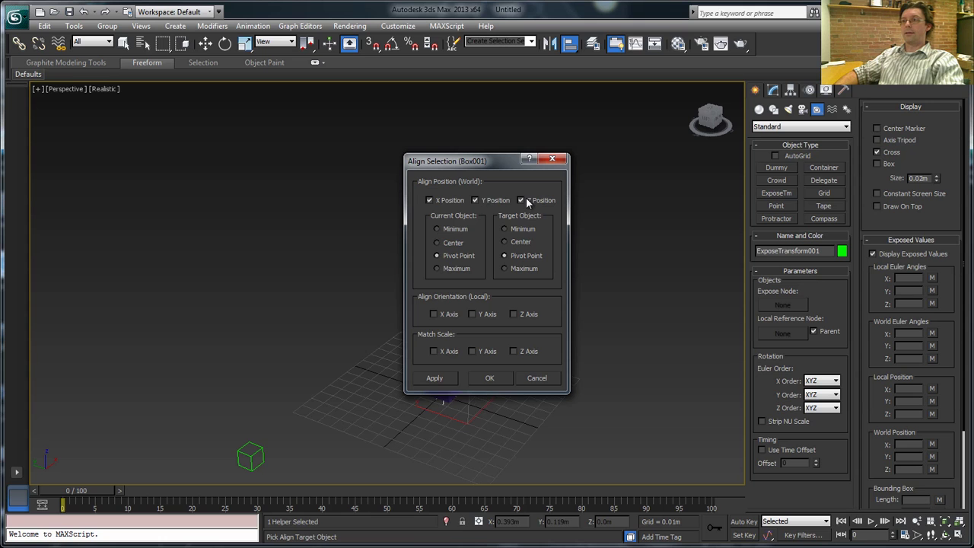
left_click(488, 379)
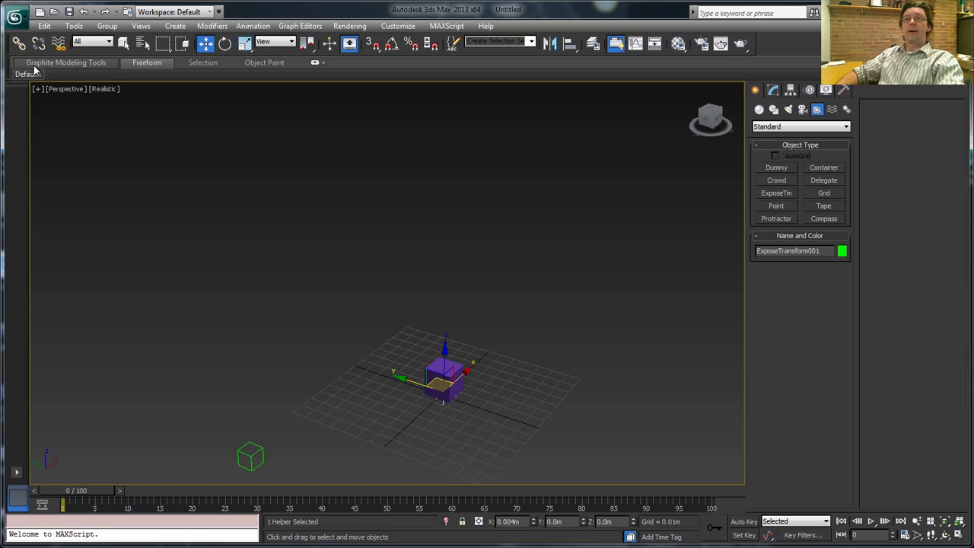
left_click(19, 43)
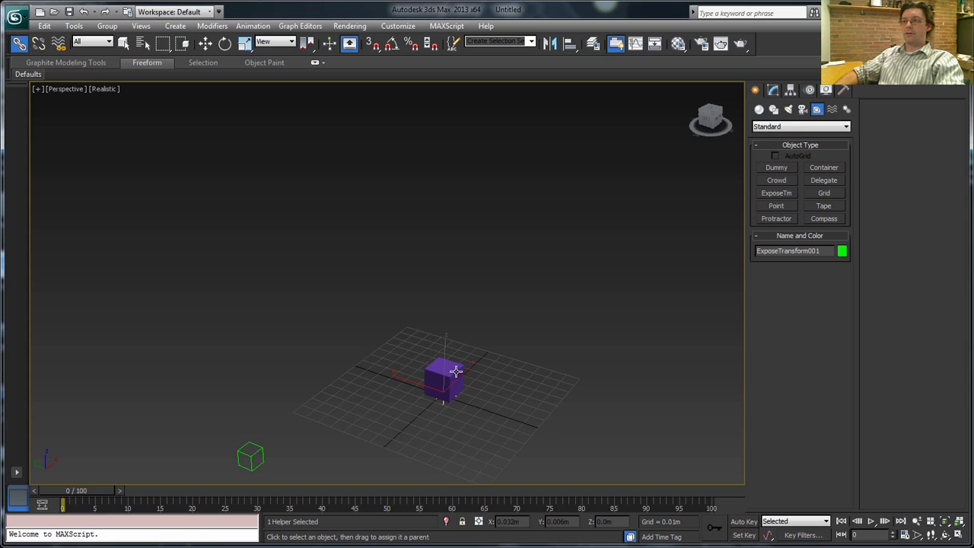
left_click(455, 376)
Step: Show ExposeTransform001 in the Modify panel and scroll its rollouts down to Distance To Reference
left_click(444, 409)
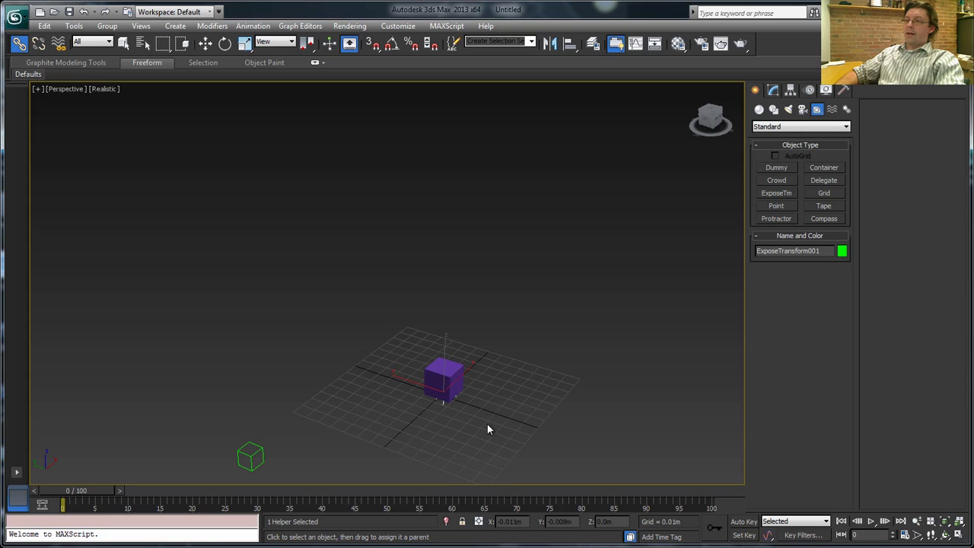
left_click(773, 90)
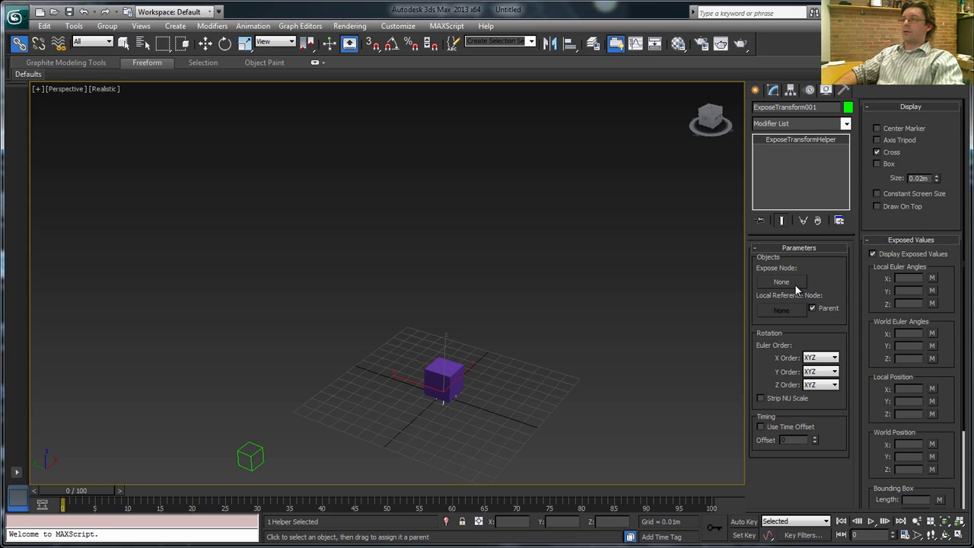
left_click(828, 385)
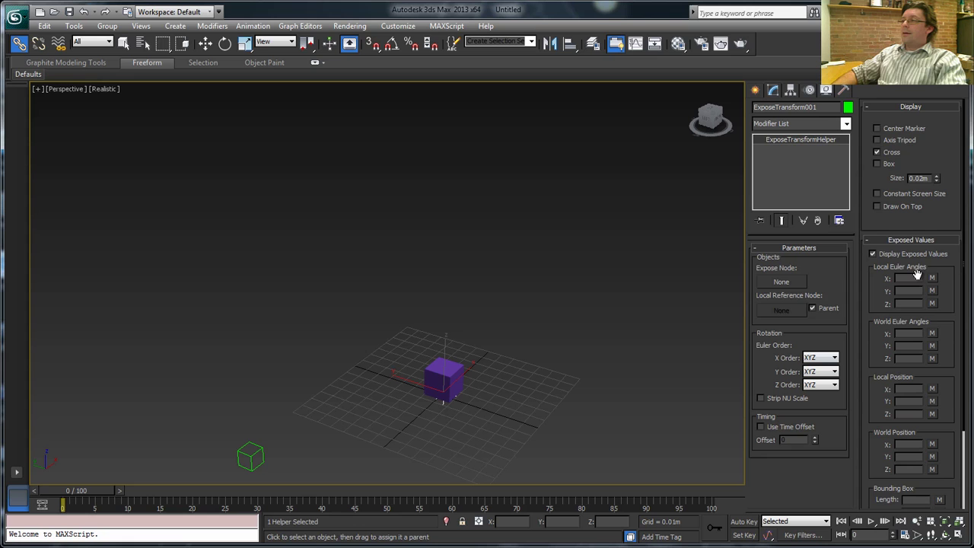
left_click_drag(875, 300, 879, 250)
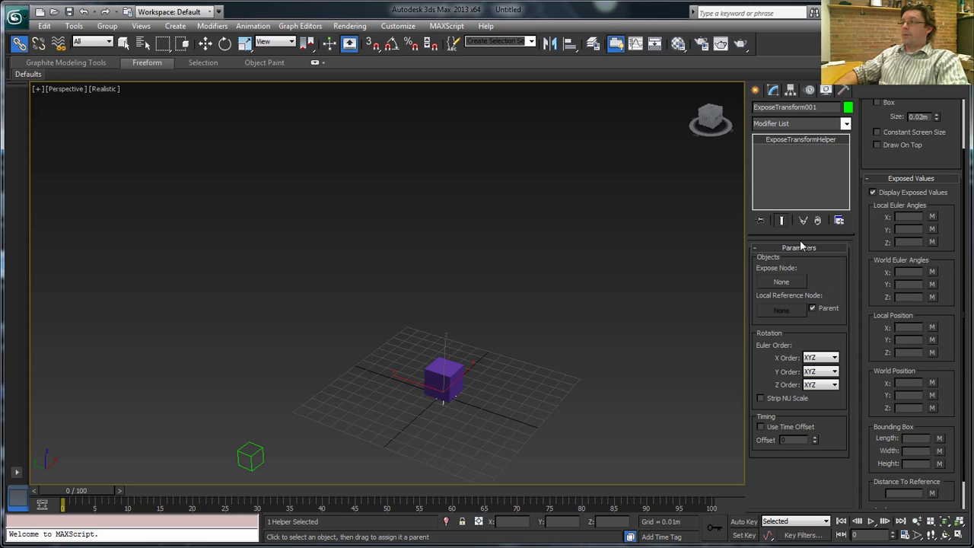
Step: Set Box001 as Expose Node and Dummy001 as Local Reference Node, giving distance 138.993
left_click(798, 283)
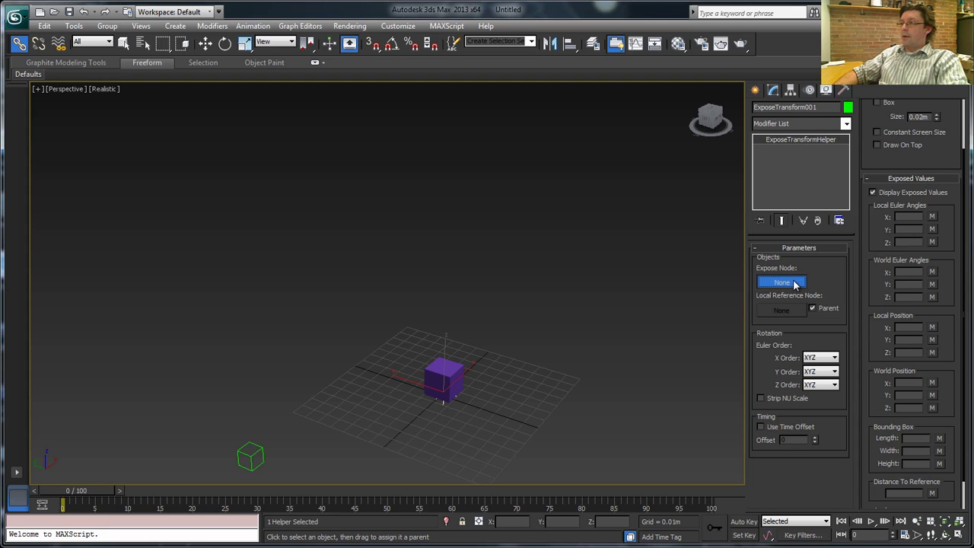
left_click(438, 363)
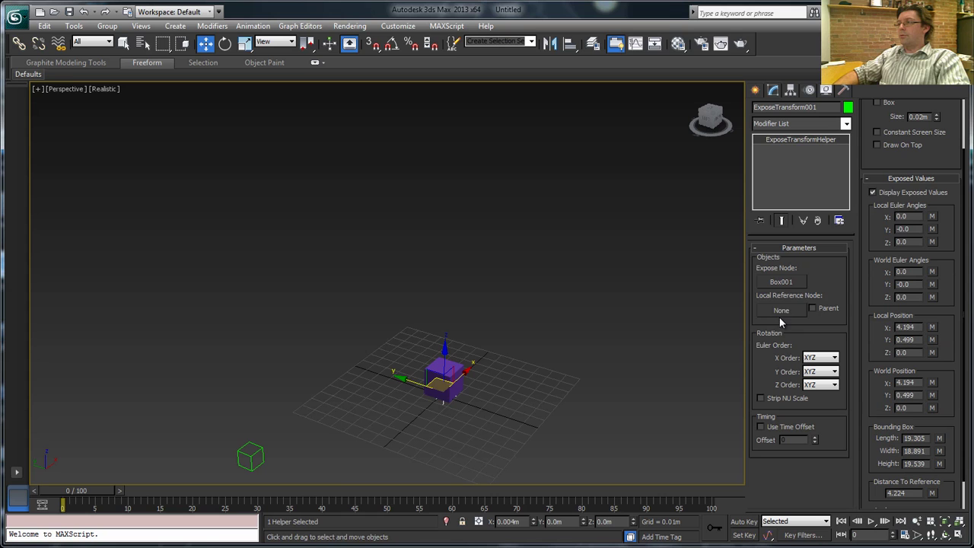
left_click(257, 451)
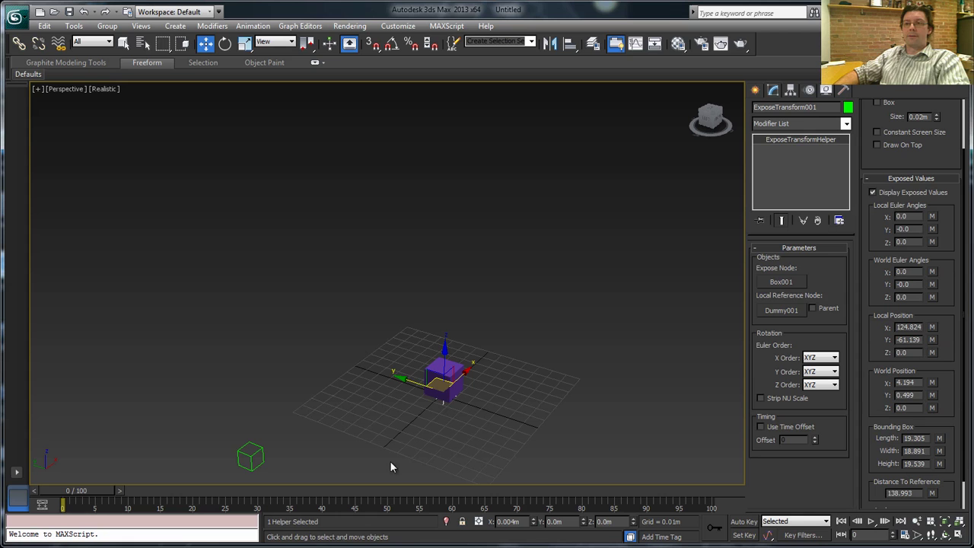
left_click_drag(116, 490, 76, 493)
key("w")
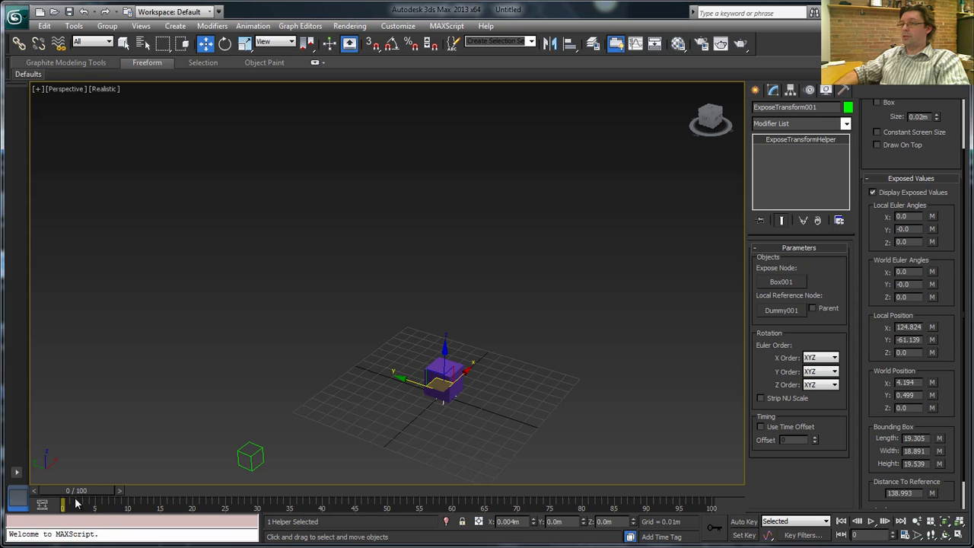
left_click_drag(76, 495, 157, 506)
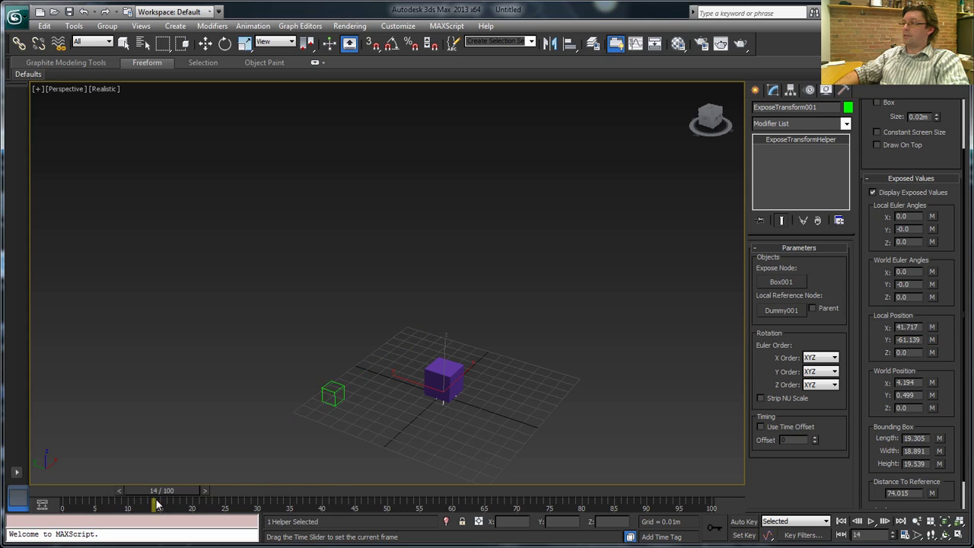
key("w")
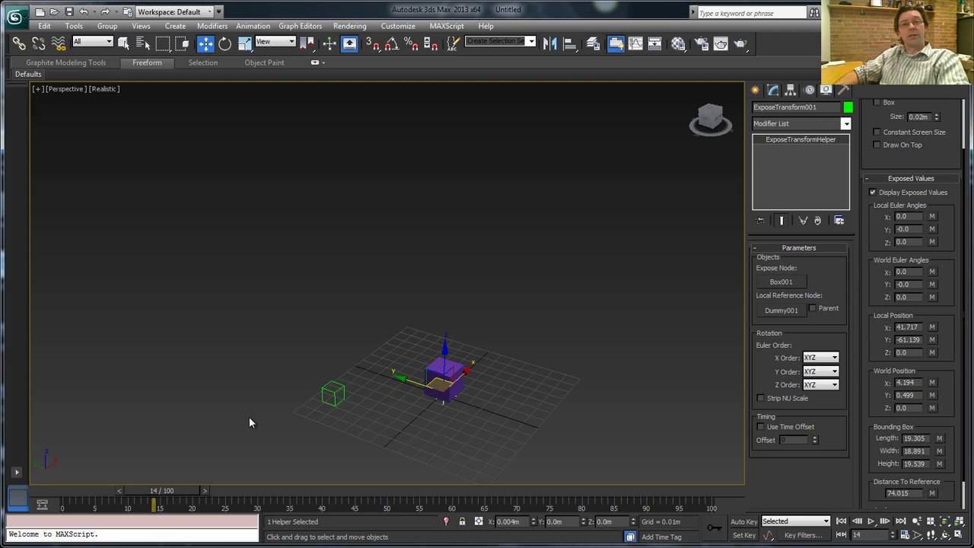
key("q")
left_click_drag(161, 504, 46, 507)
key("w")
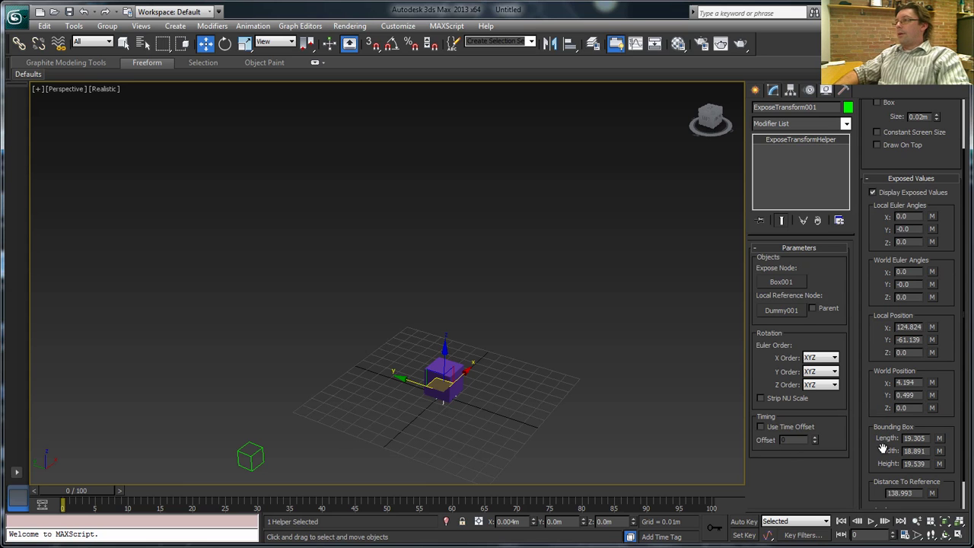
scroll(874, 464, "down", 2)
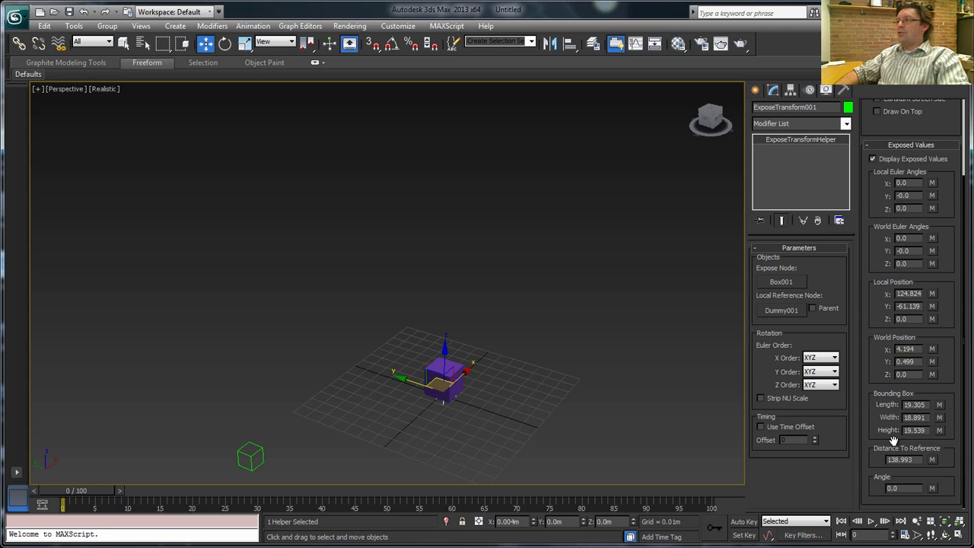
left_click_drag(869, 258, 875, 449)
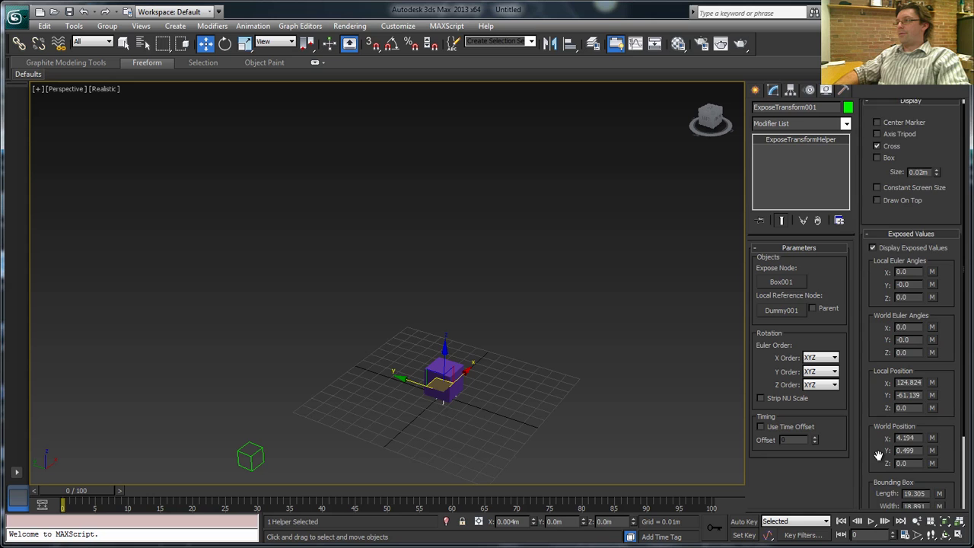
left_click_drag(878, 455, 876, 398)
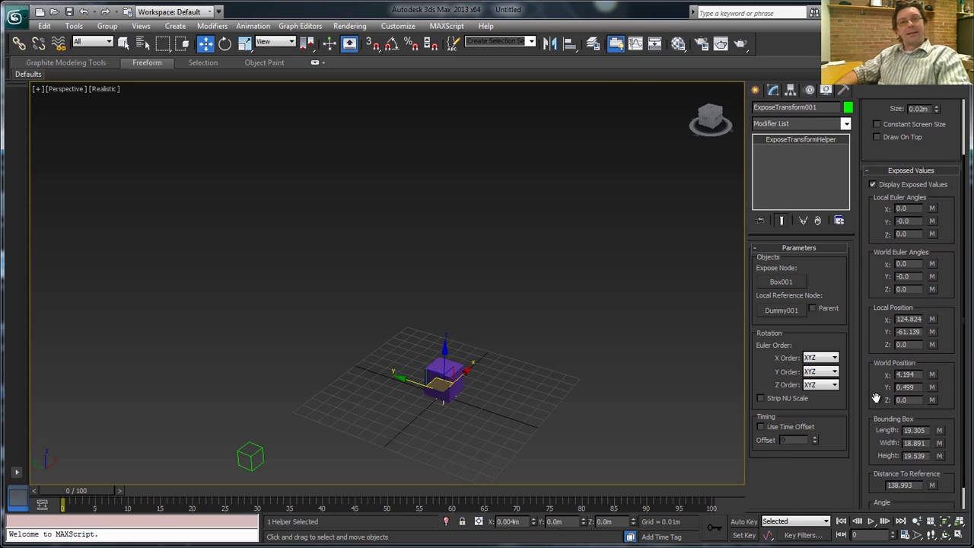
Step: Start a parameter wire from Box001's Height to the ExposeTransform001 helper
scroll(879, 468, "down", 1)
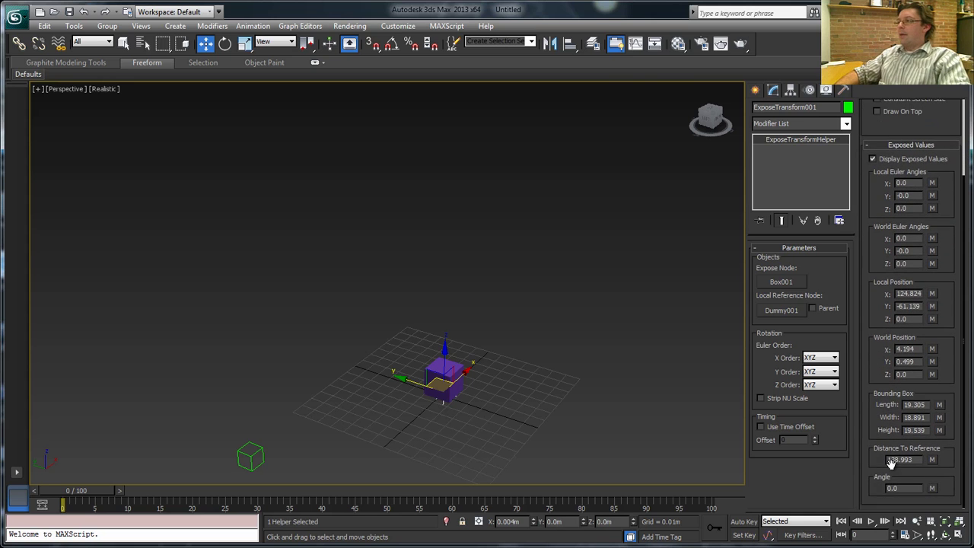
left_click(561, 461)
left_click(445, 367)
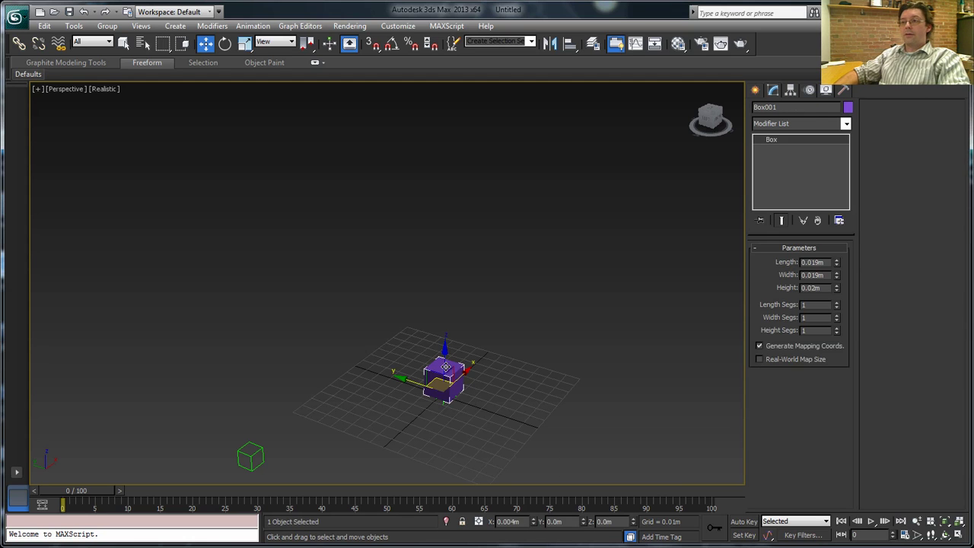
left_click(253, 26)
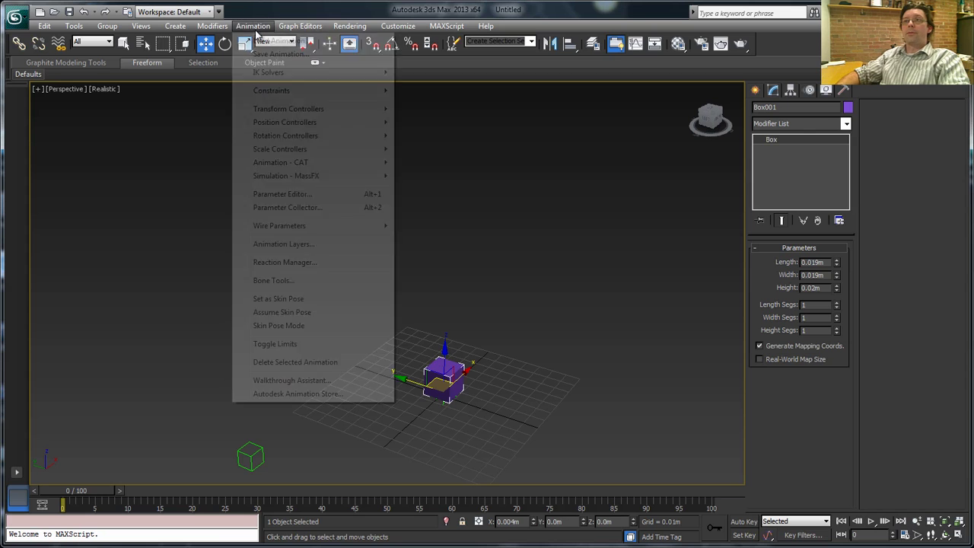
mouse_move(327, 225)
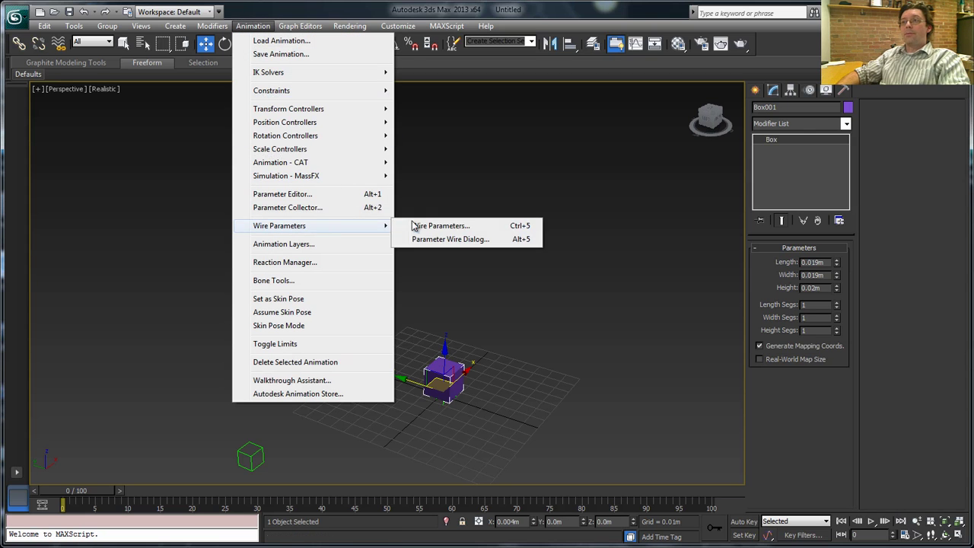
left_click(430, 225)
mouse_move(452, 414)
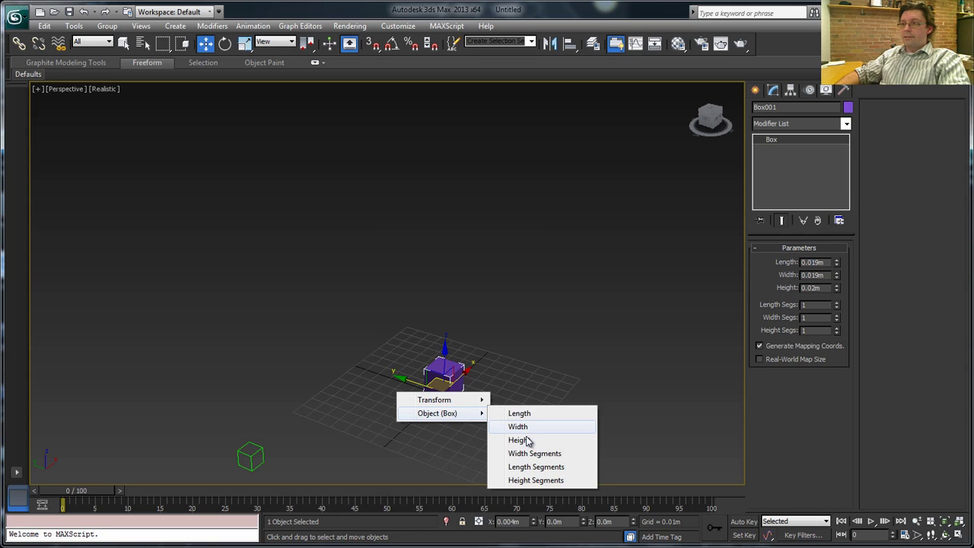
left_click(525, 440)
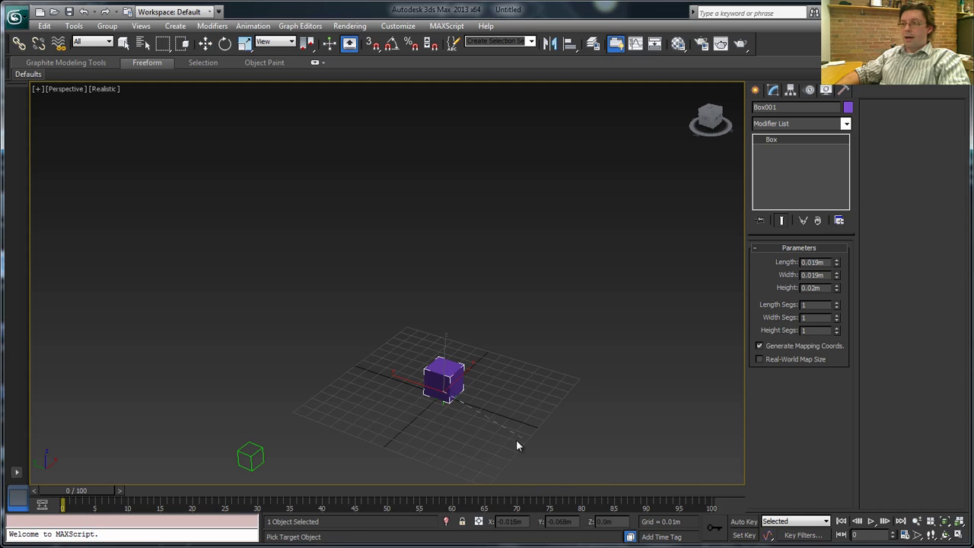
left_click(444, 407)
mouse_move(460, 430)
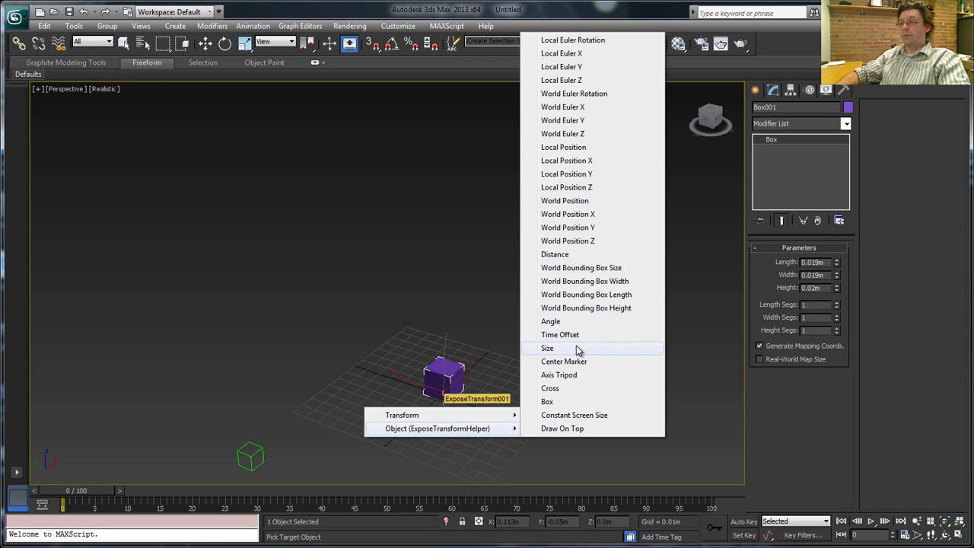
Step: Connect ExposeTransform001's Distance to drive Box001's Height, then scrub frames to watch the column grow
left_click(554, 257)
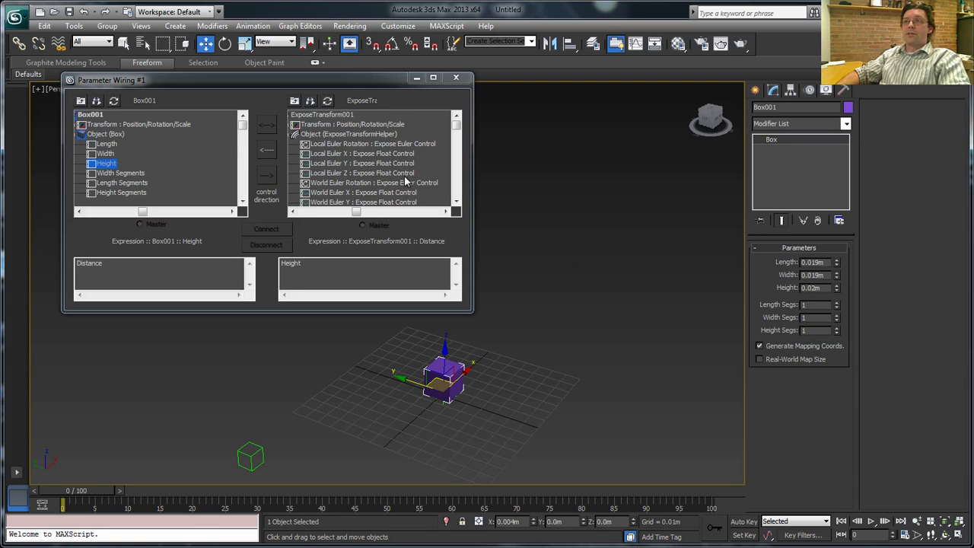
left_click(266, 151)
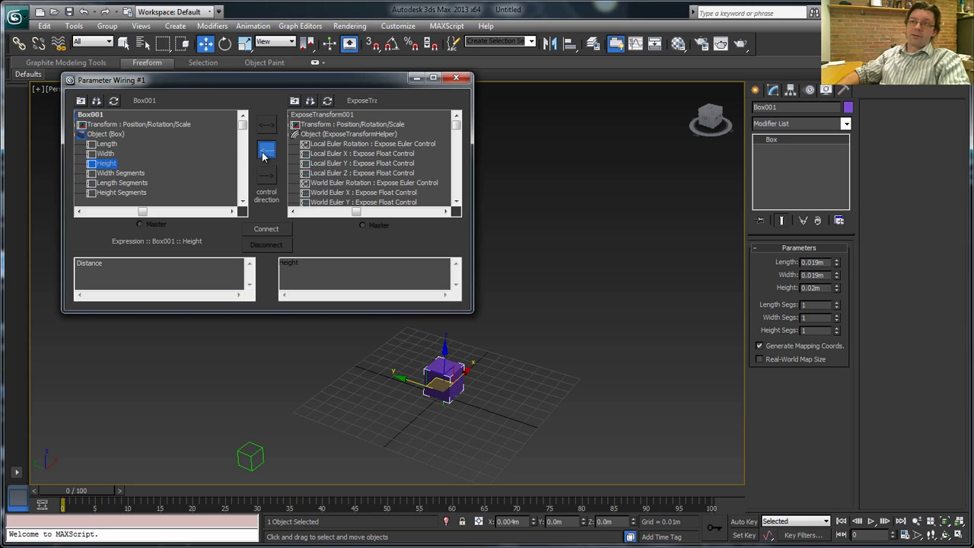
left_click(266, 229)
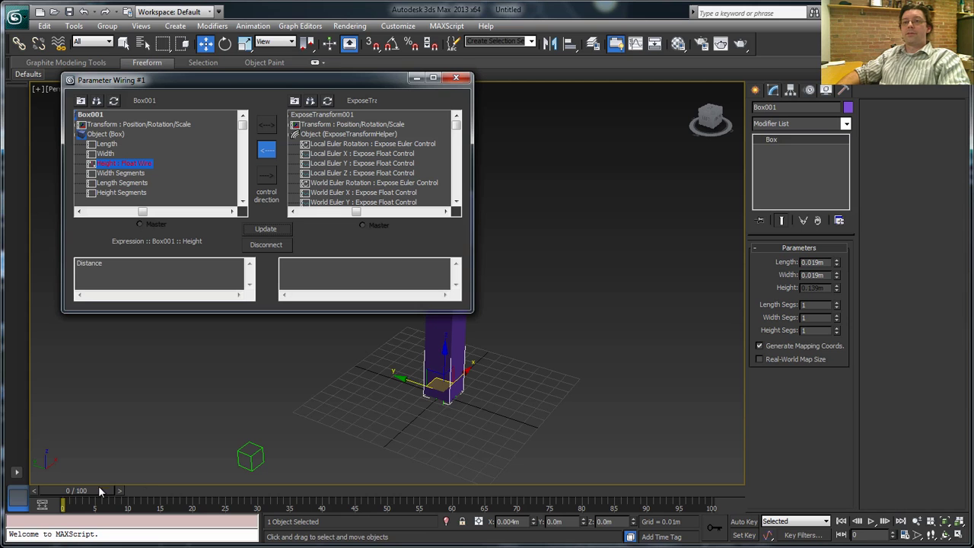
left_click_drag(98, 490, 232, 490)
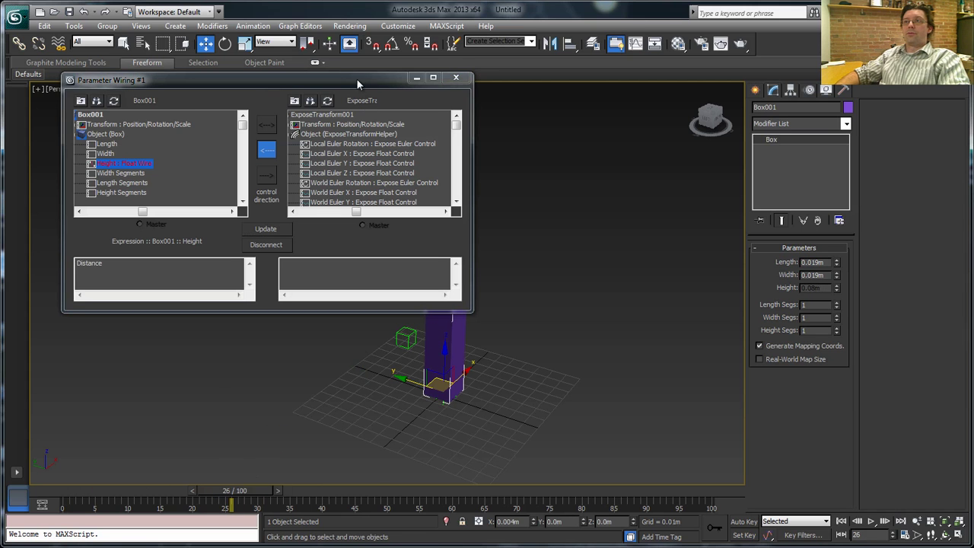
left_click_drag(356, 79, 304, 24)
left_click_drag(246, 493, 62, 491)
Step: Move Dummy001 and change the Height wire expression to Distance/2, then scrub to check it
left_click(259, 460)
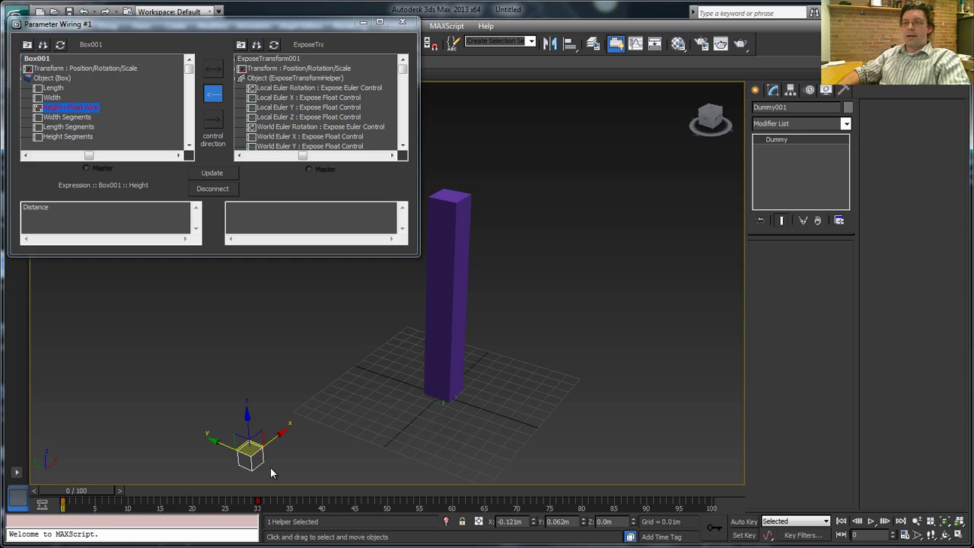
mouse_move(260, 460)
left_mouse_down()
mouse_move(229, 452)
mouse_move(325, 466)
mouse_move(480, 415)
mouse_move(449, 403)
mouse_move(513, 362)
mouse_move(366, 353)
mouse_move(452, 466)
mouse_move(467, 388)
mouse_move(255, 456)
left_mouse_up()
left_click(60, 207)
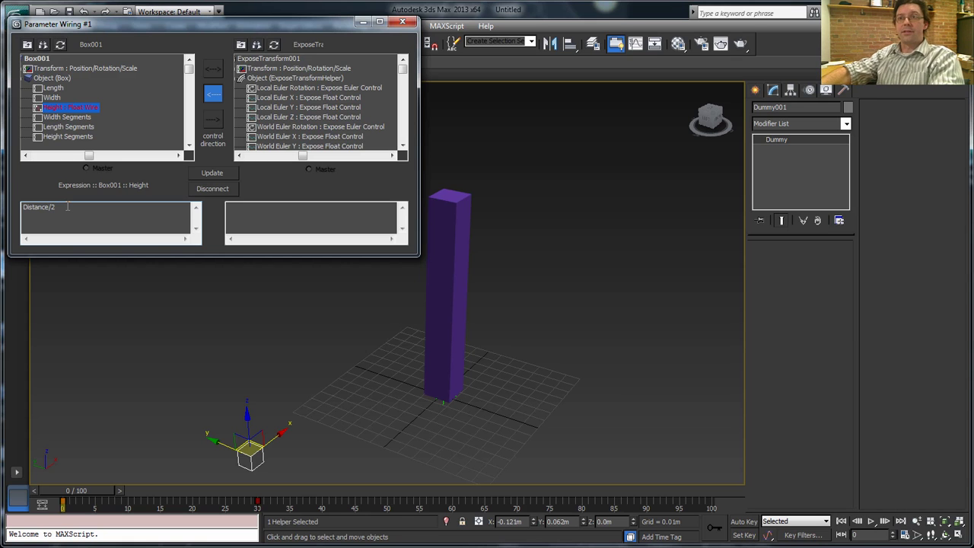
left_click(229, 173)
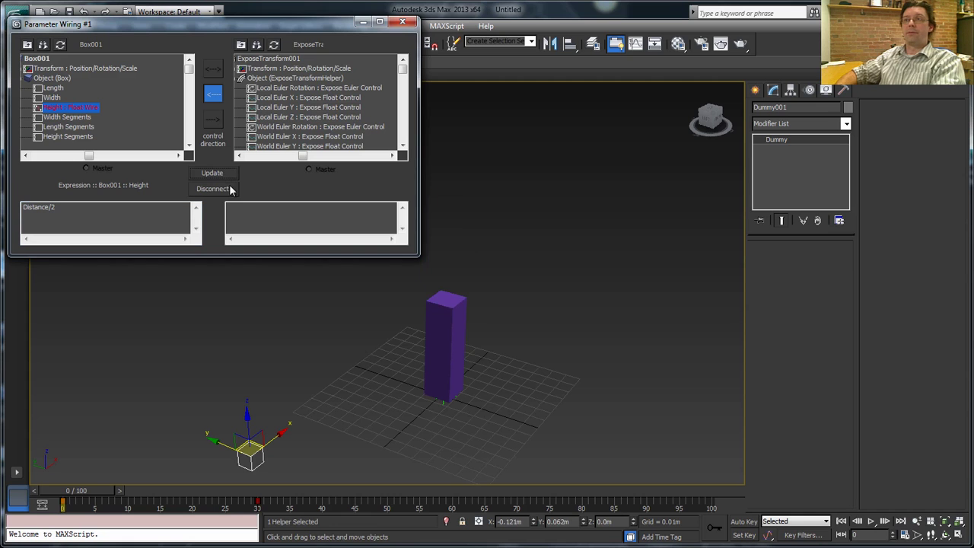
mouse_move(67, 499)
left_mouse_down()
mouse_move(637, 491)
mouse_move(65, 491)
left_mouse_up()
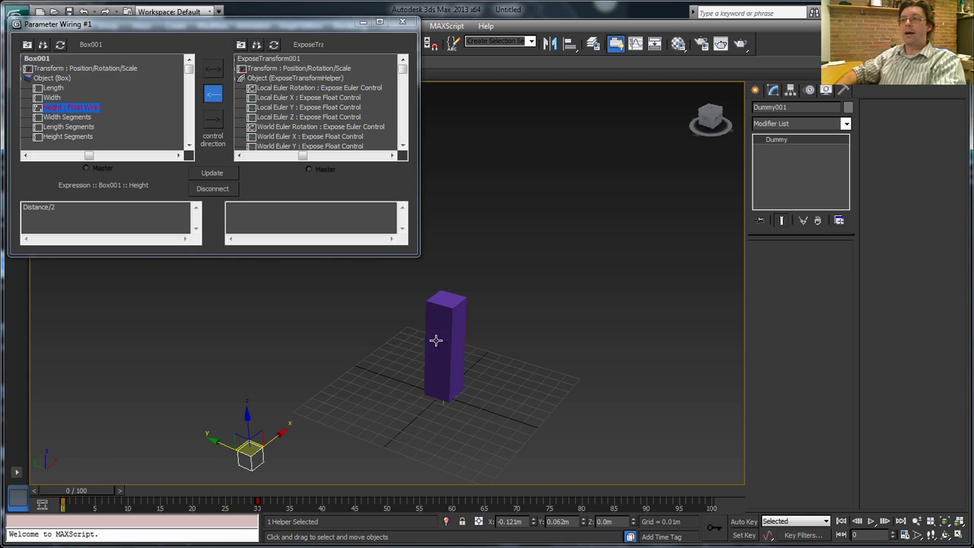
Step: Close Parameter Wiring and clone Box001 with its helper along X as 10 instanced copies
left_click(402, 21)
left_click_drag(386, 372, 387, 372)
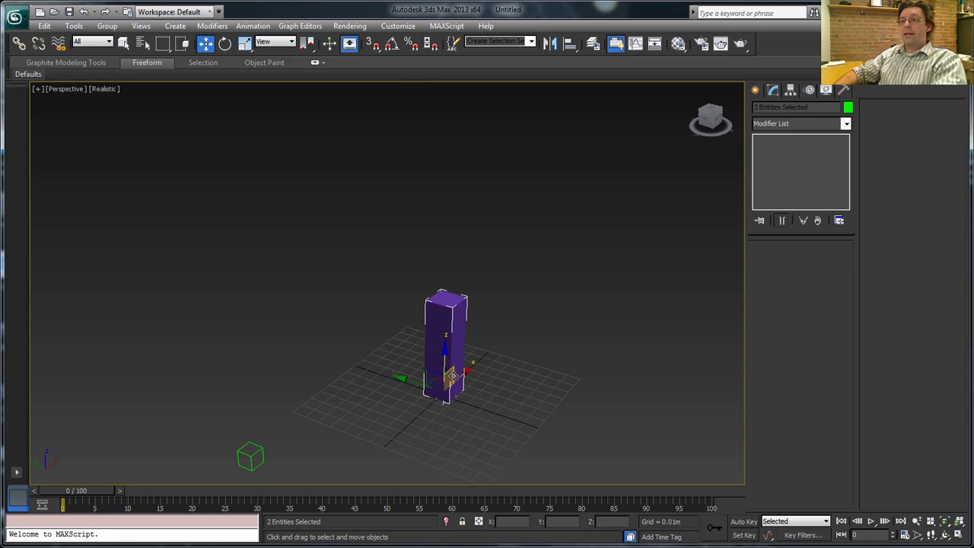
mouse_move(458, 379)
left_mouse_down("shift")
mouse_move(483, 364)
mouse_move(485, 379)
left_mouse_up("shift")
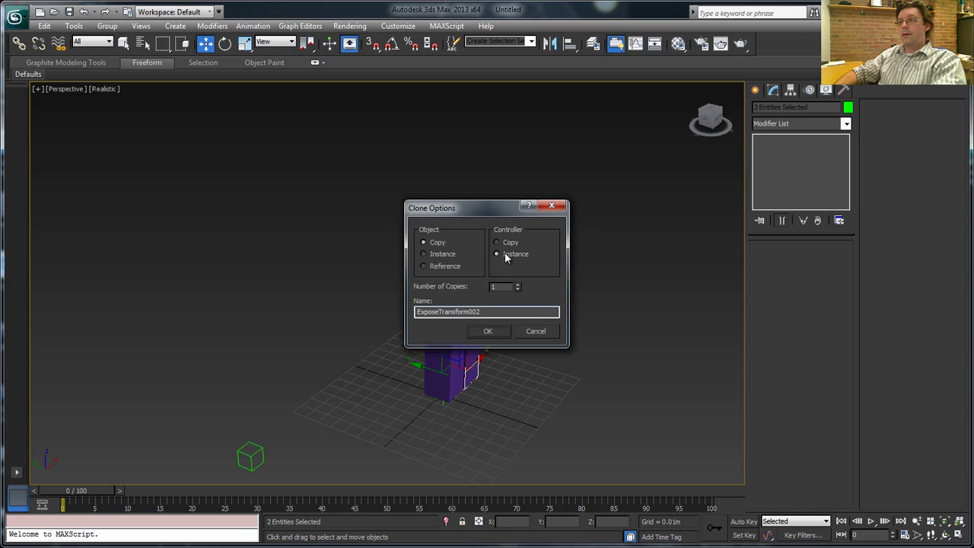
type("10")
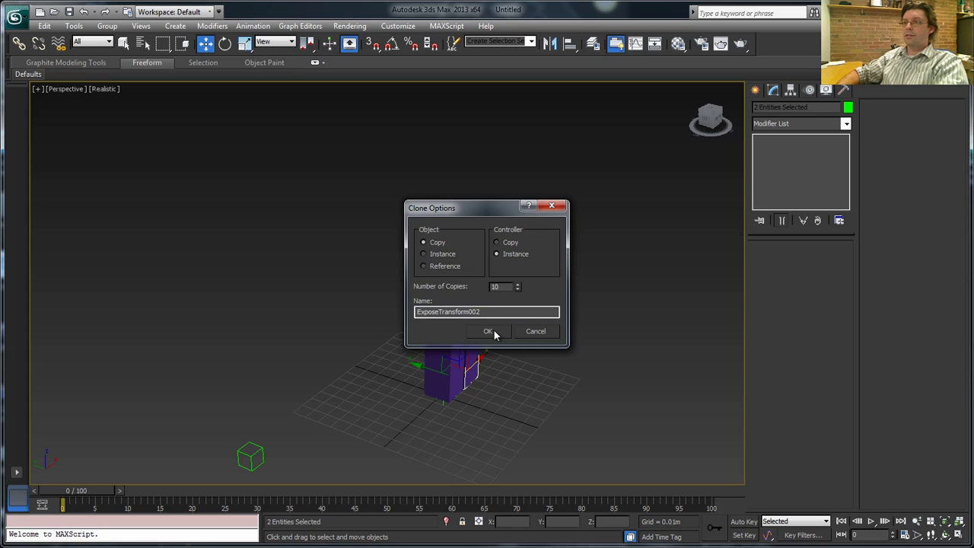
left_click(489, 331)
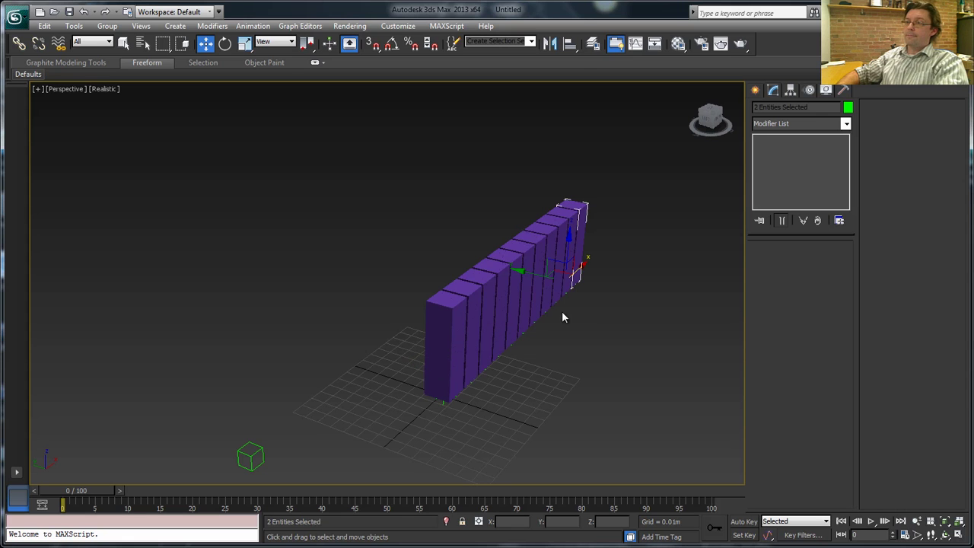
Step: Move Dummy001, then clone the whole row of boxes and helpers along Y as 10 more rows
left_click(257, 453)
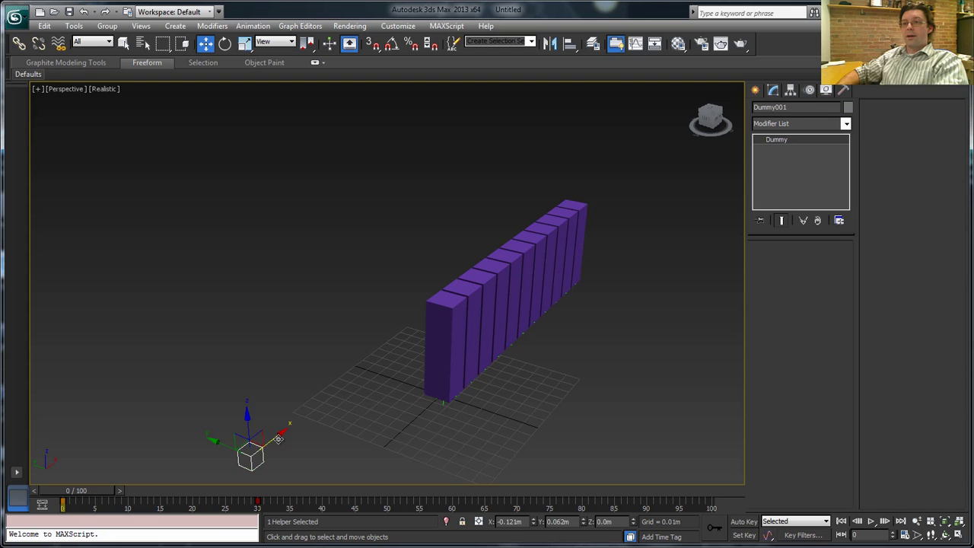
left_click_drag(257, 451, 302, 438)
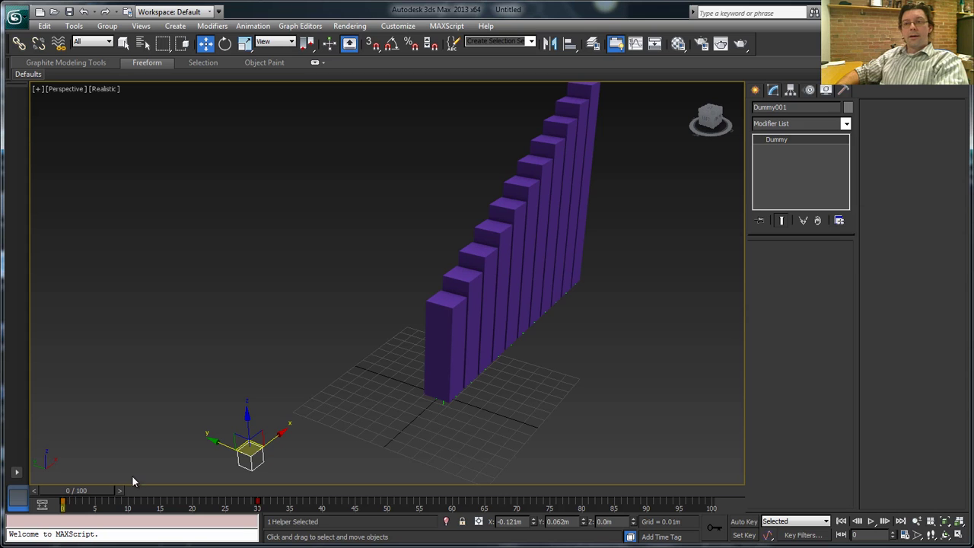
left_click_drag(626, 396, 626, 397)
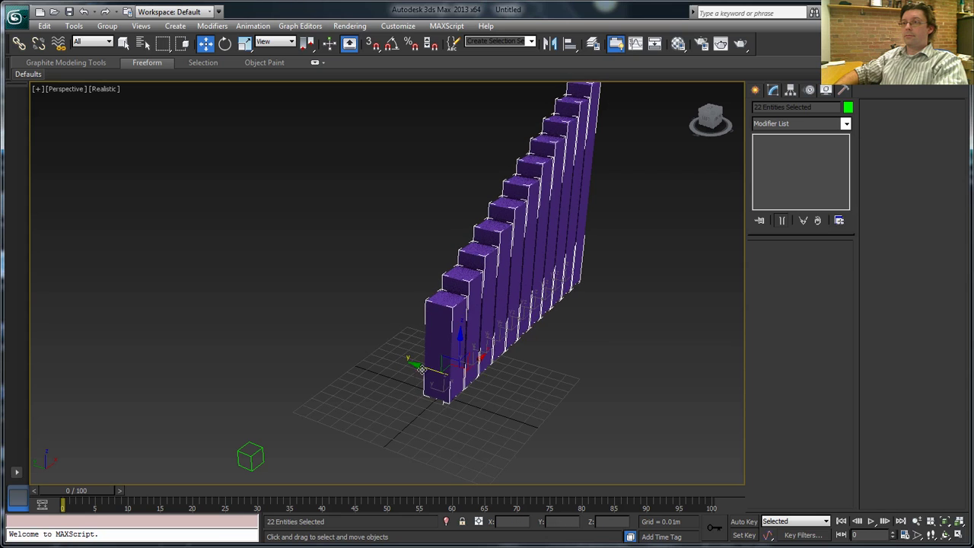
left_click_drag(432, 372, 408, 376, "shift")
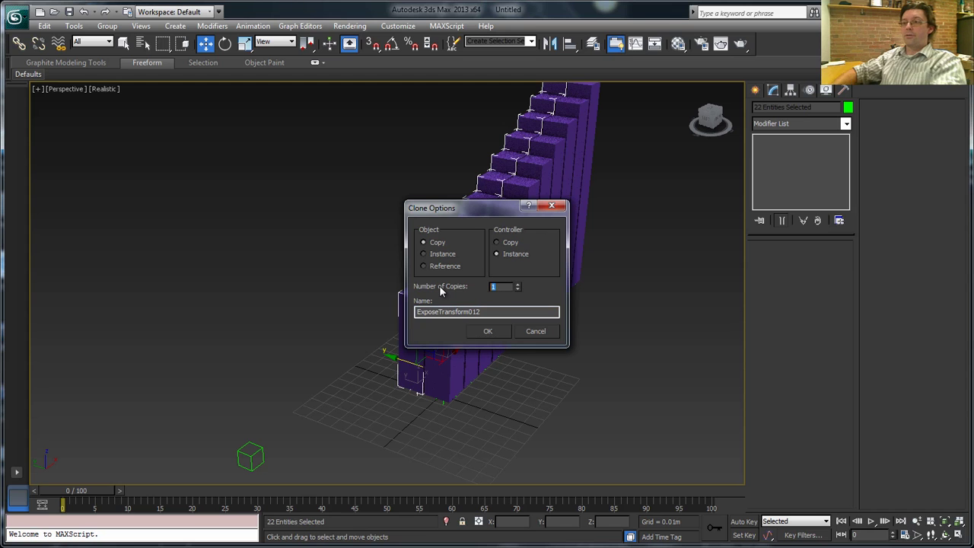
type("10")
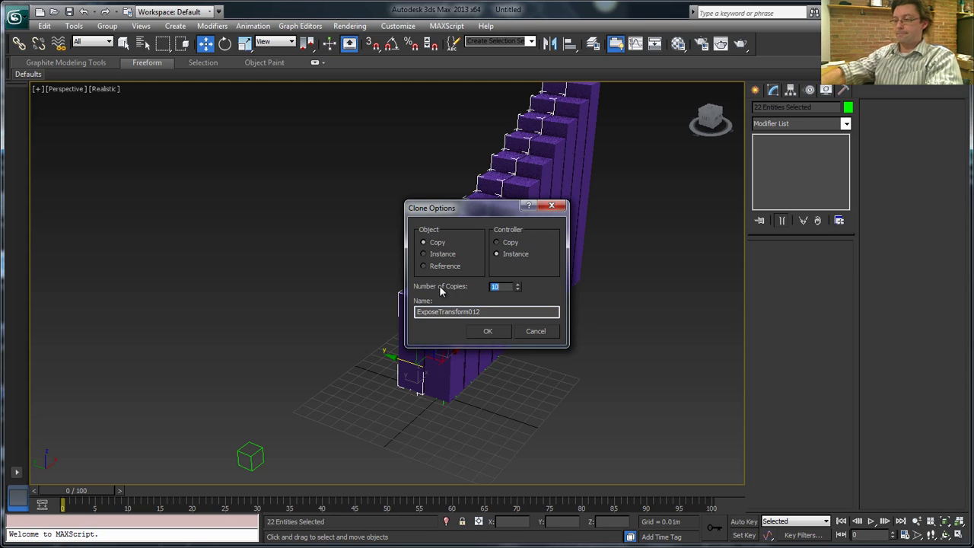
left_click(488, 331)
scroll(385, 469, "down", 3)
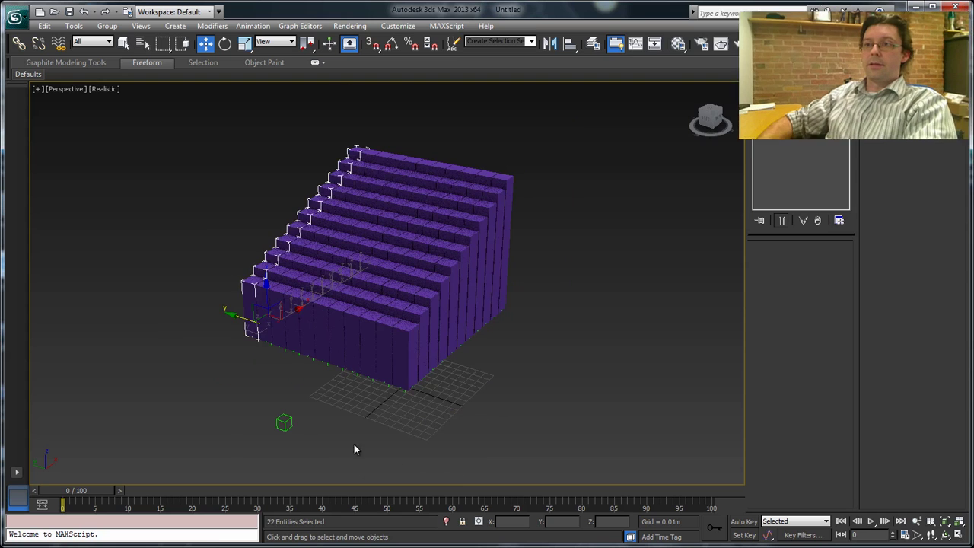
Step: Drag Dummy001 through the box grid (front-left, right side, then right and back), so columns shorten nearest it
left_click(285, 421)
mouse_move(285, 421)
left_mouse_down()
mouse_move(327, 381)
mouse_move(364, 295)
mouse_move(320, 339)
mouse_move(430, 346)
mouse_move(384, 316)
mouse_move(374, 372)
mouse_move(388, 327)
mouse_move(410, 350)
mouse_move(400, 369)
mouse_move(426, 366)
mouse_move(386, 347)
mouse_move(496, 398)
mouse_move(478, 327)
mouse_move(398, 311)
mouse_move(511, 369)
mouse_move(373, 315)
mouse_move(354, 409)
mouse_move(254, 347)
mouse_move(318, 340)
mouse_move(315, 369)
mouse_move(304, 326)
mouse_move(282, 354)
mouse_move(213, 315)
left_mouse_up()
scroll(425, 366, "up", 3)
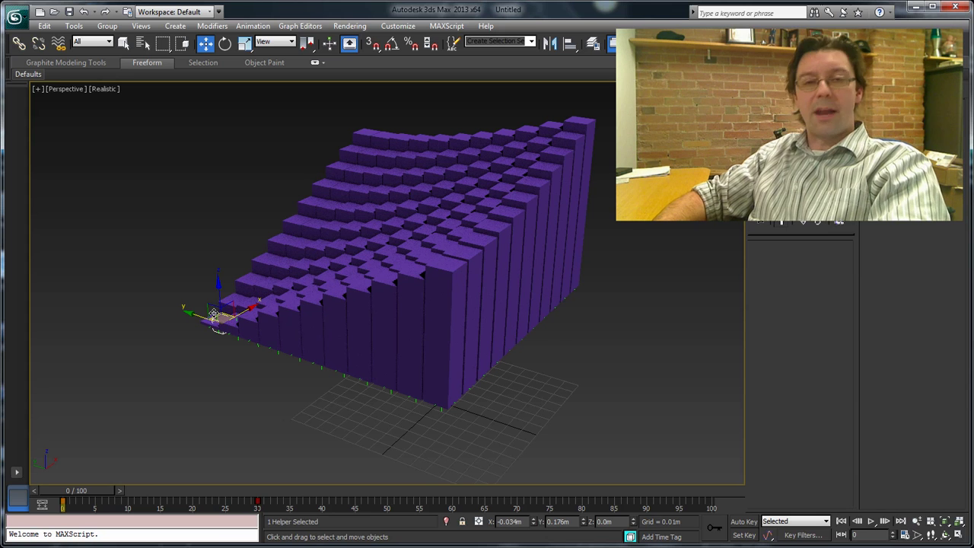
left_click_drag(214, 314, 232, 388)
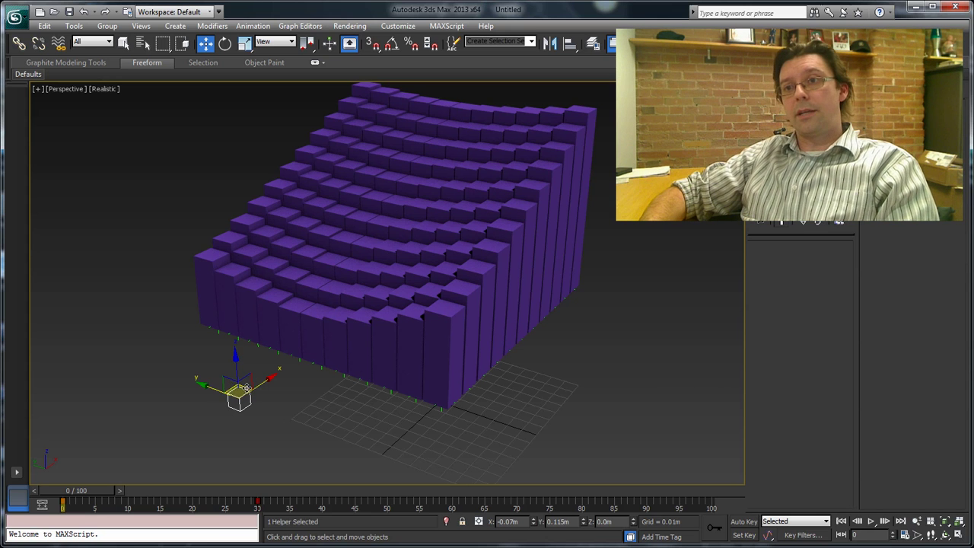
left_click_drag(257, 382, 323, 376)
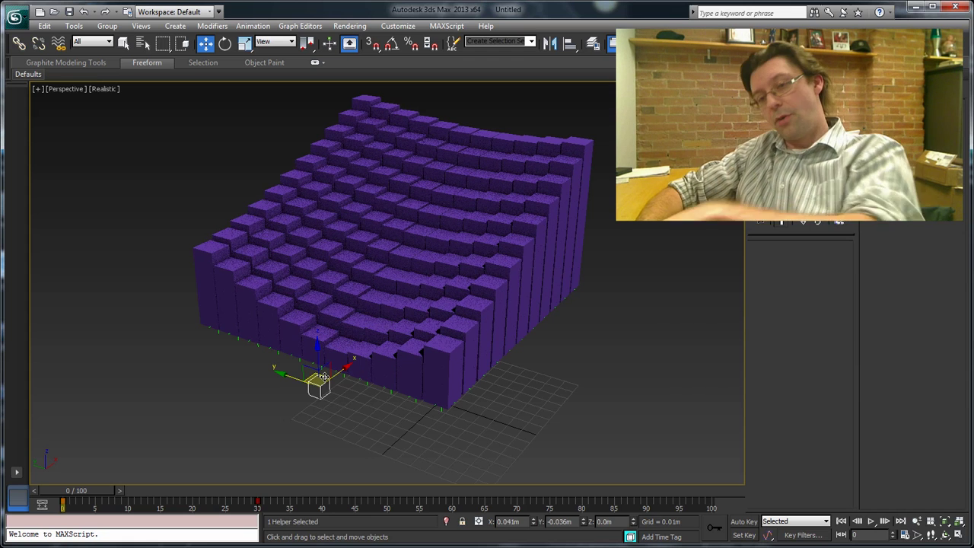
left_click_drag(323, 376, 427, 419)
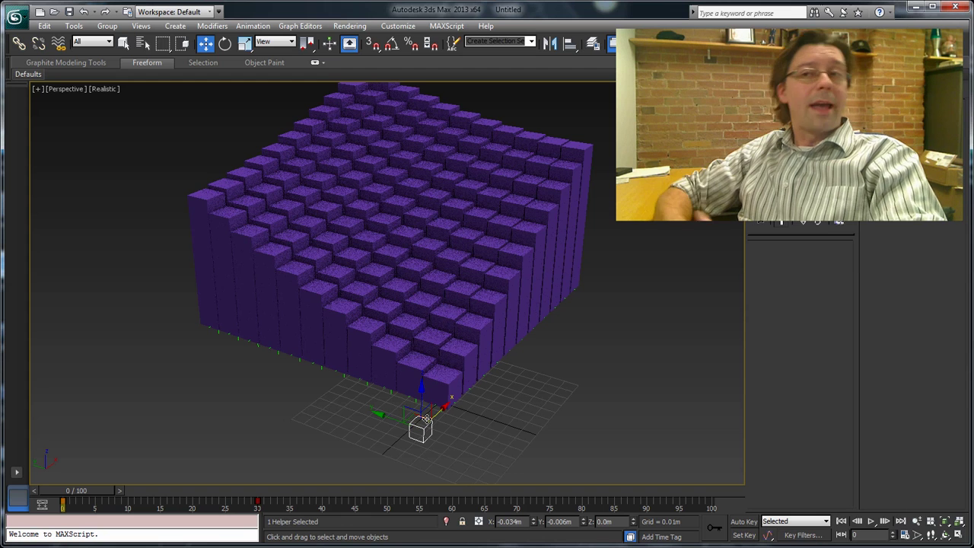